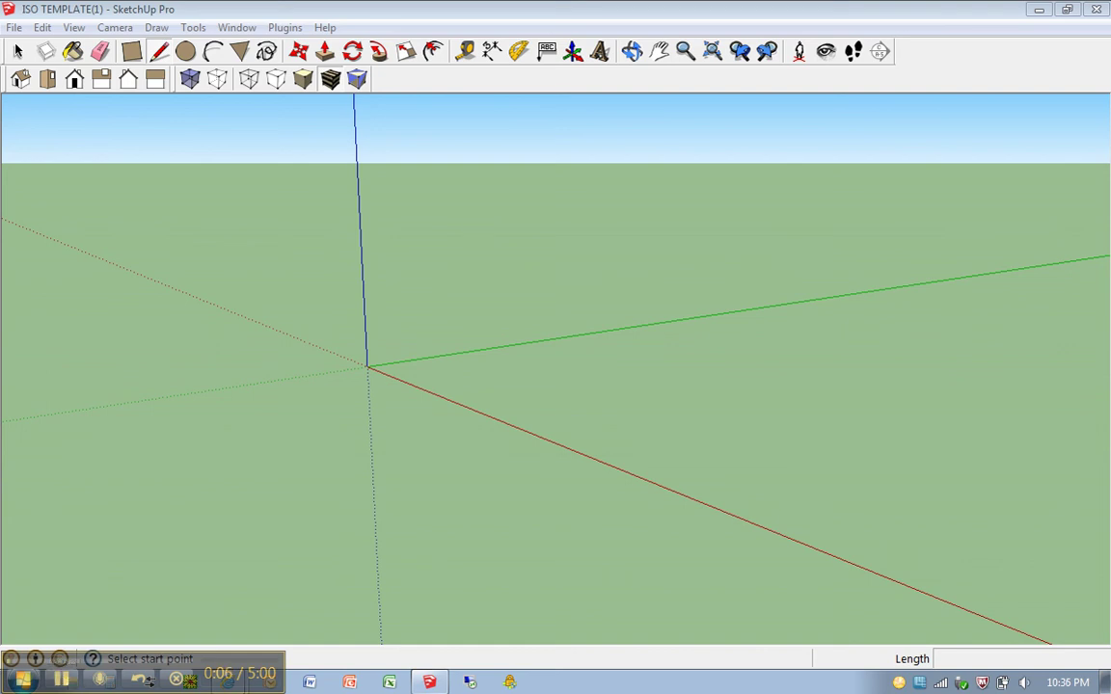
Step: Glance at the reference drawing, then return to the SketchUp model
left_click(430, 682)
left_click(429, 682)
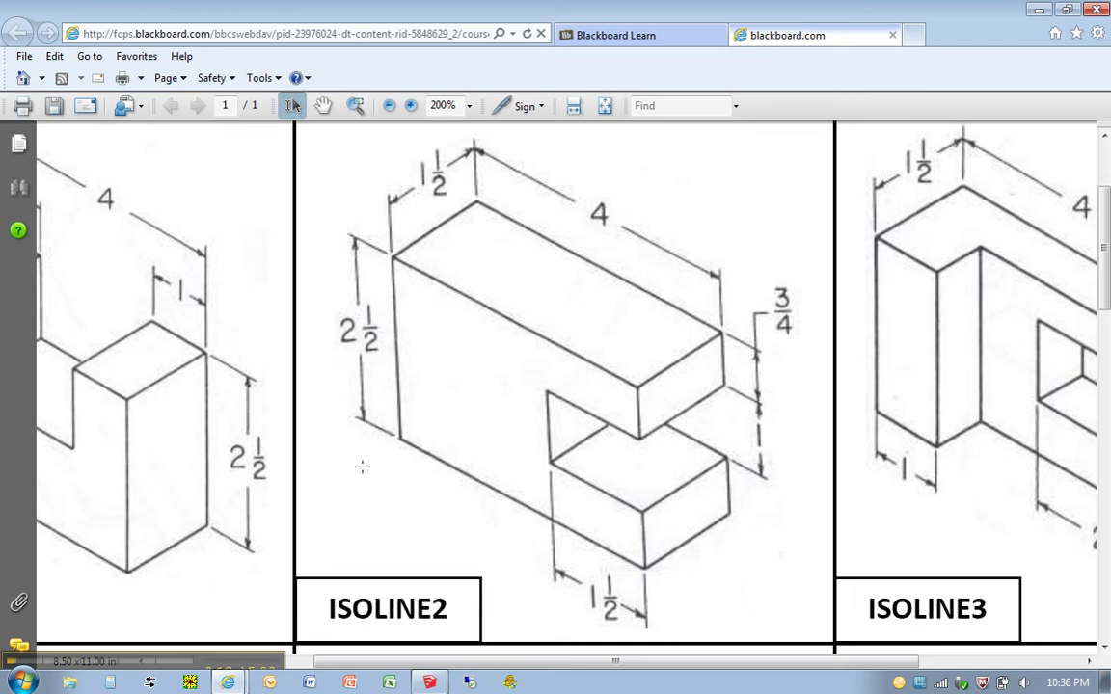
mouse_move(430, 685)
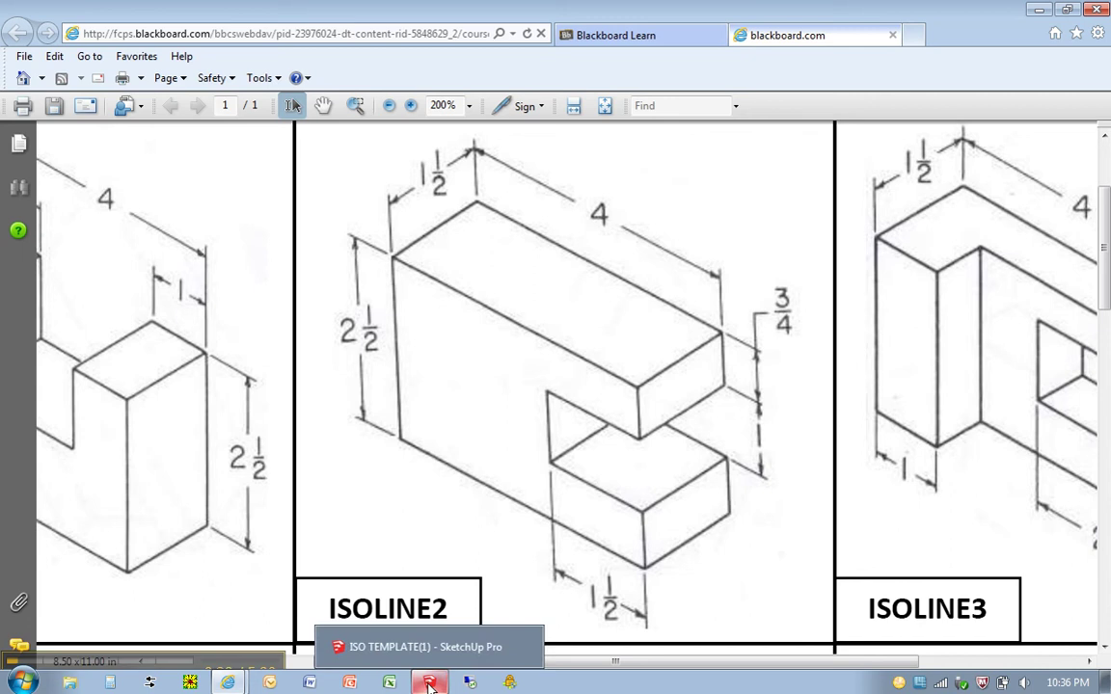
left_click(430, 685)
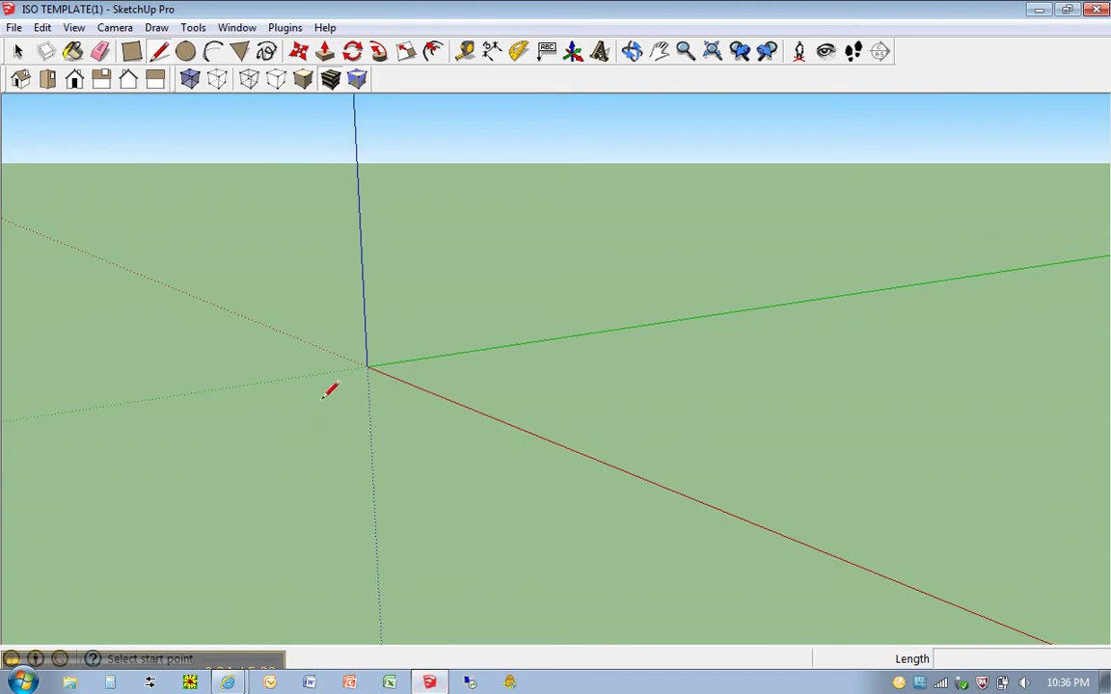
Step: Draw a 4 x 1.5 rectangle from the origin and zoom in on it
key("r")
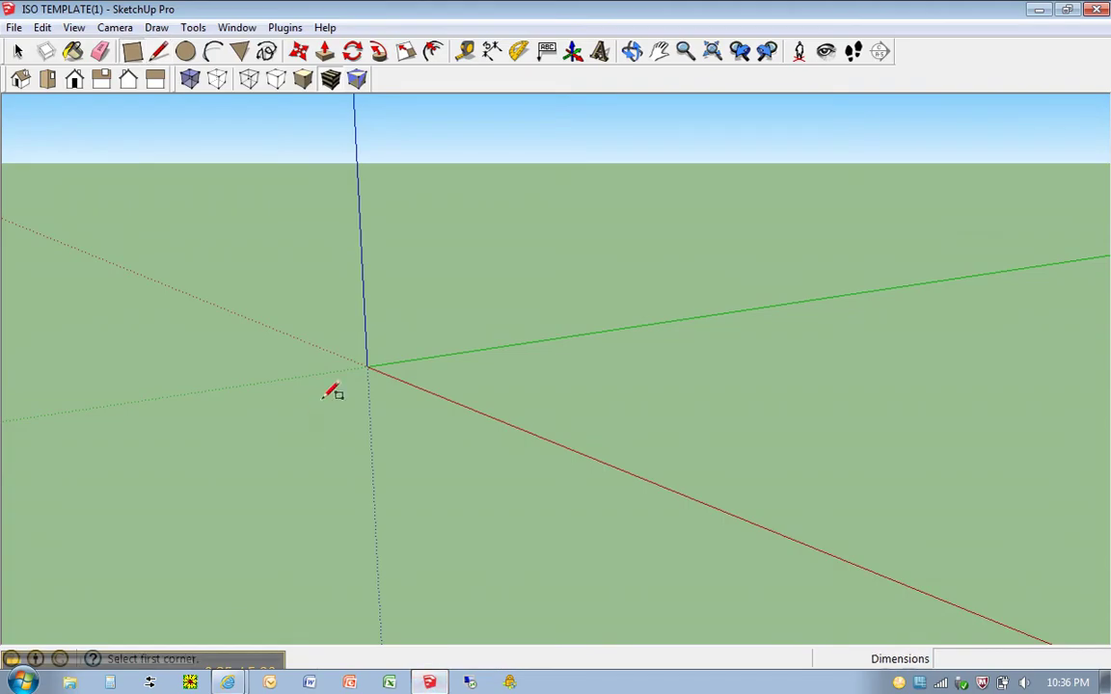
left_click(367, 365)
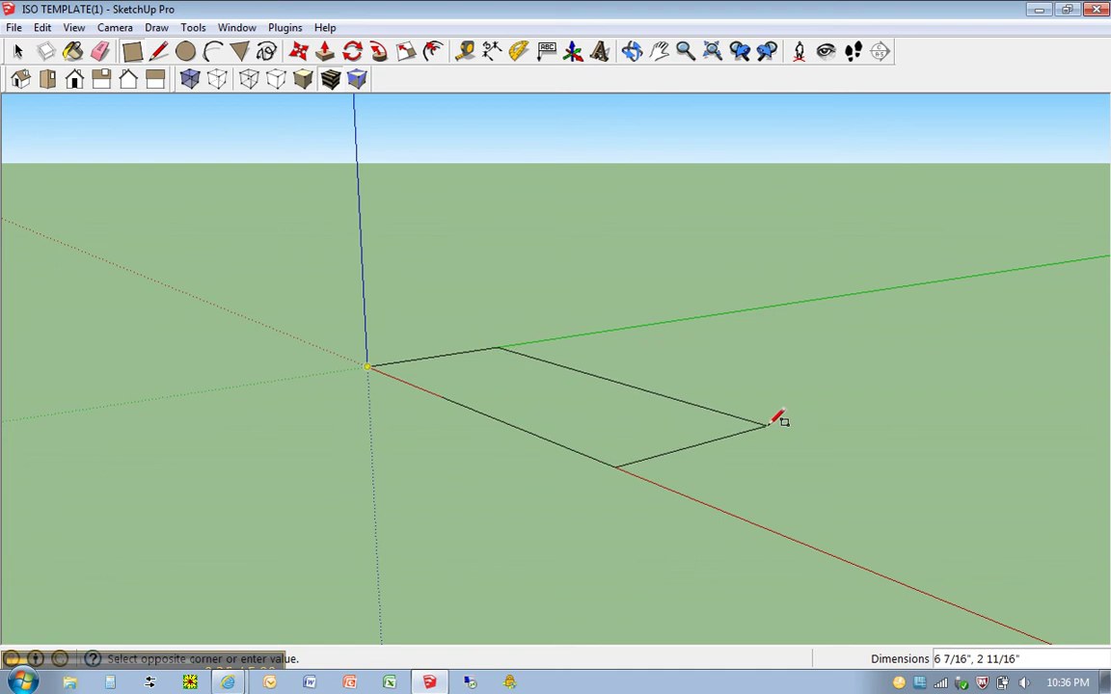
type("4, 1.5")
key("Return")
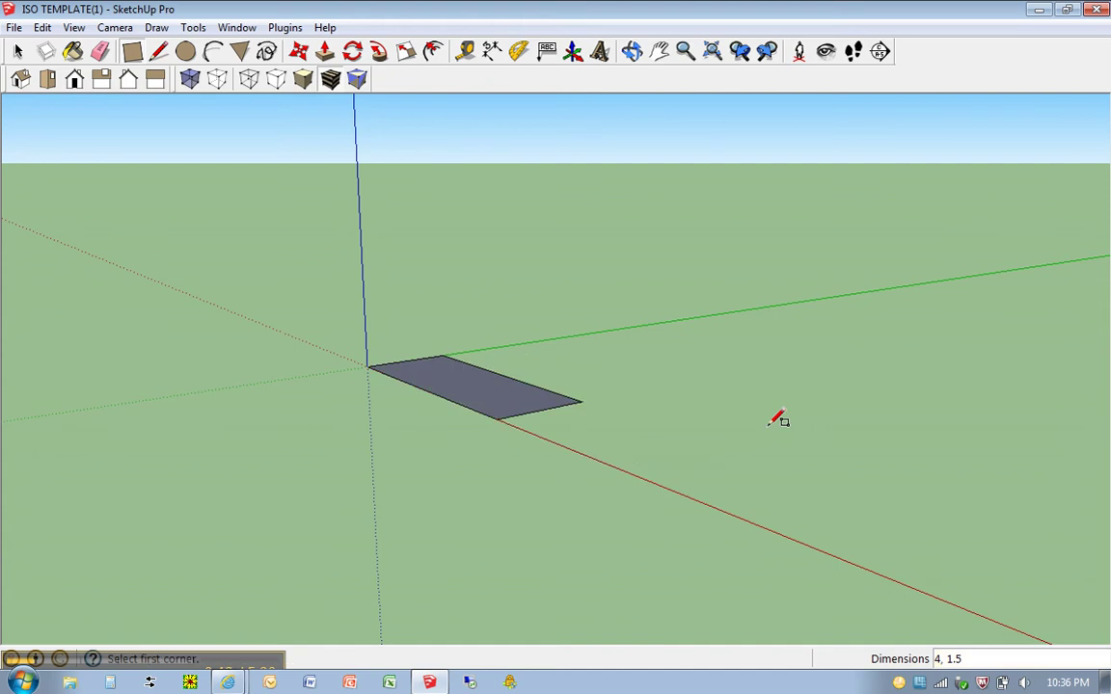
scroll(501, 343, "up", 2)
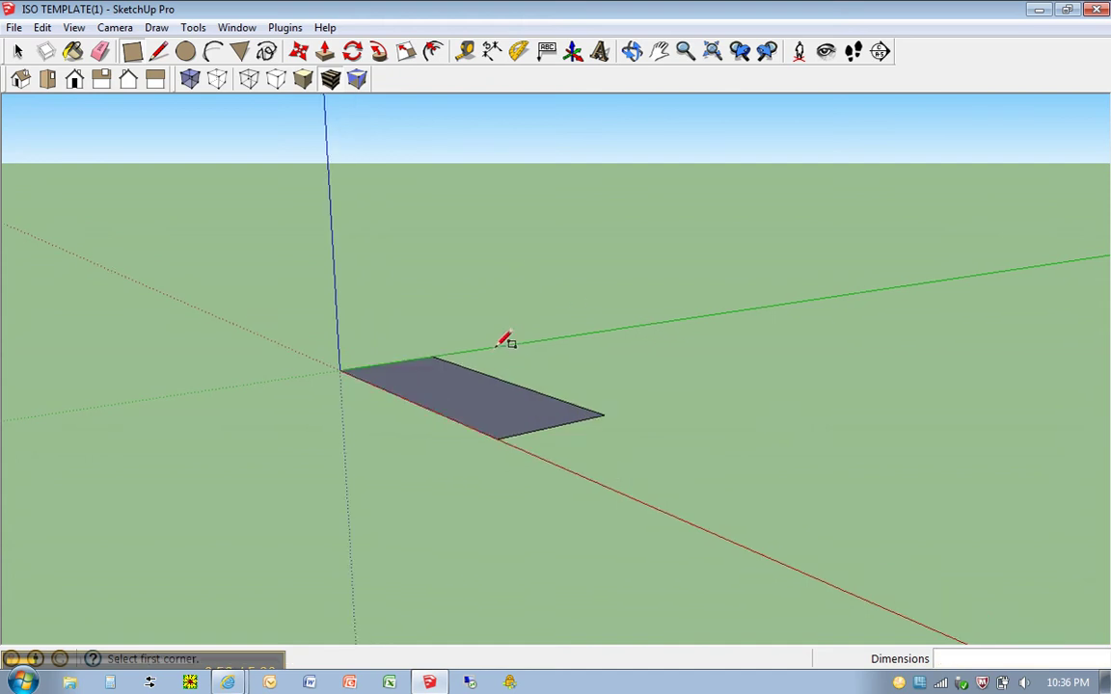
scroll(487, 352, "up", 2)
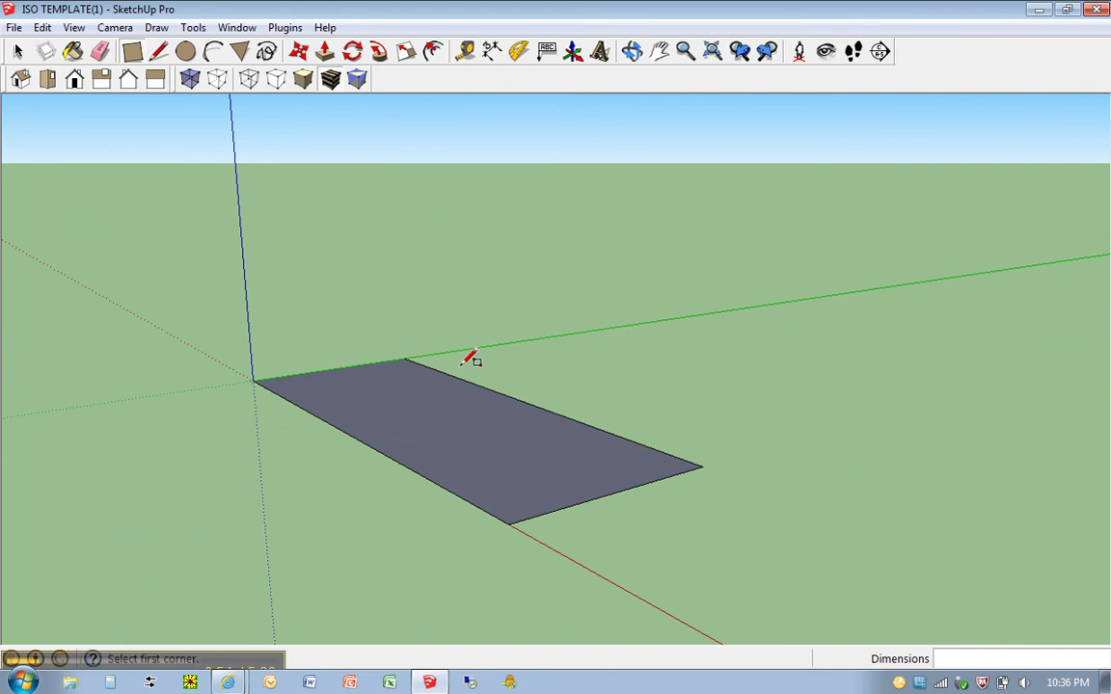
Step: Pull the rectangle face up 2.5 into a 4 x 1.5 x 2.5 box
key("p")
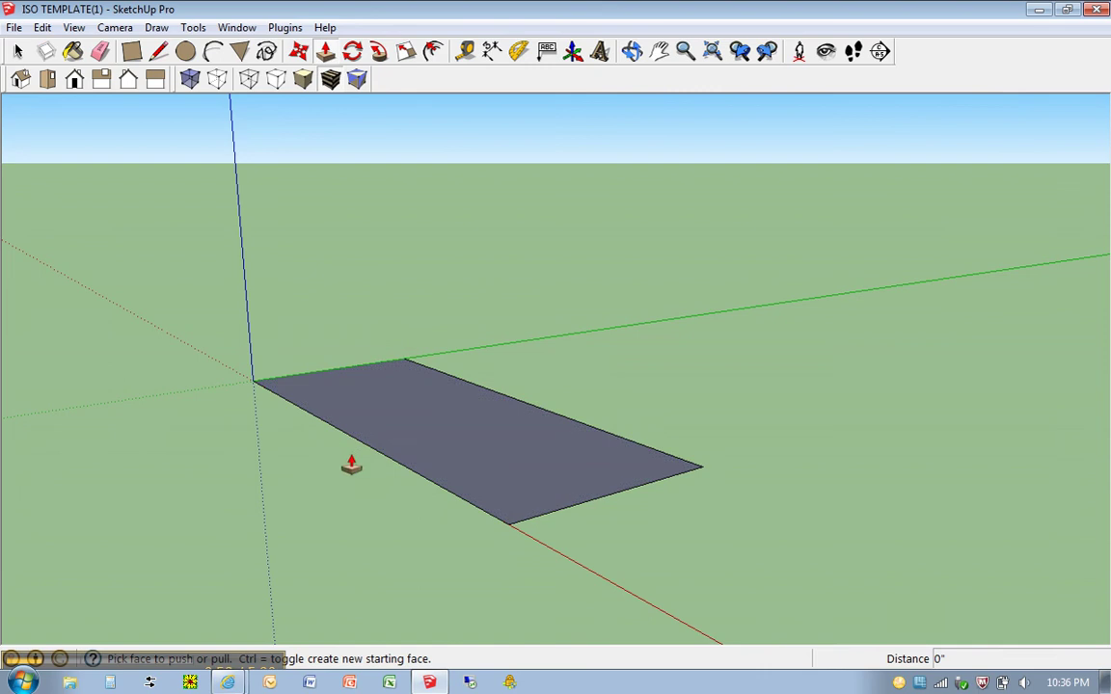
left_click(467, 433)
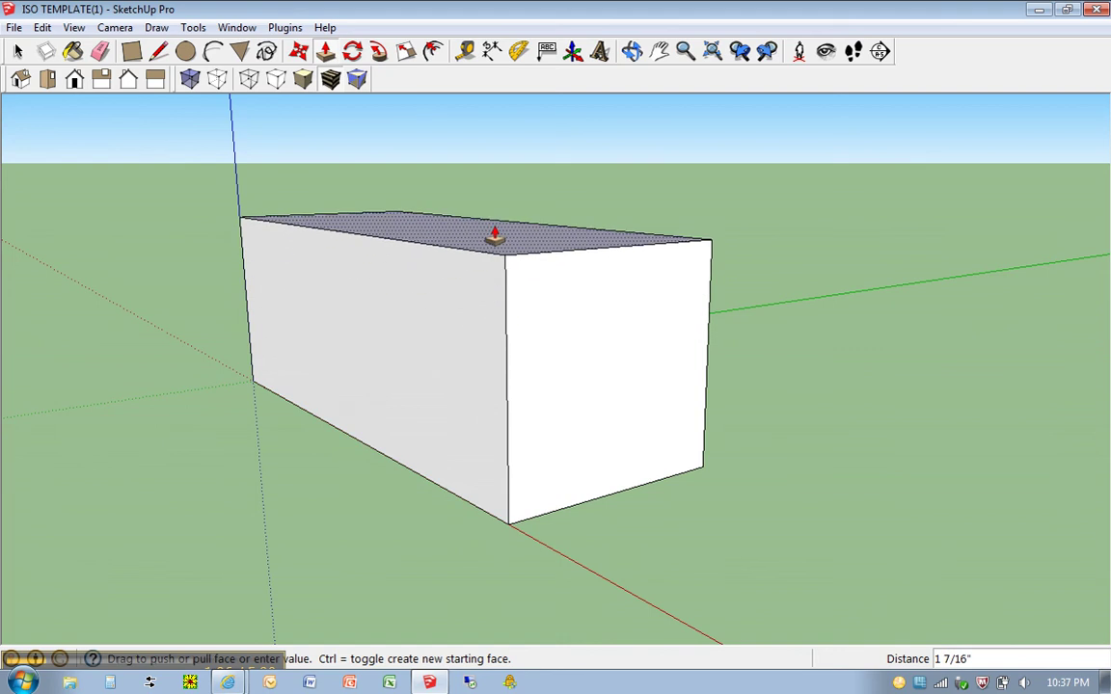
type("2.5")
key("Return")
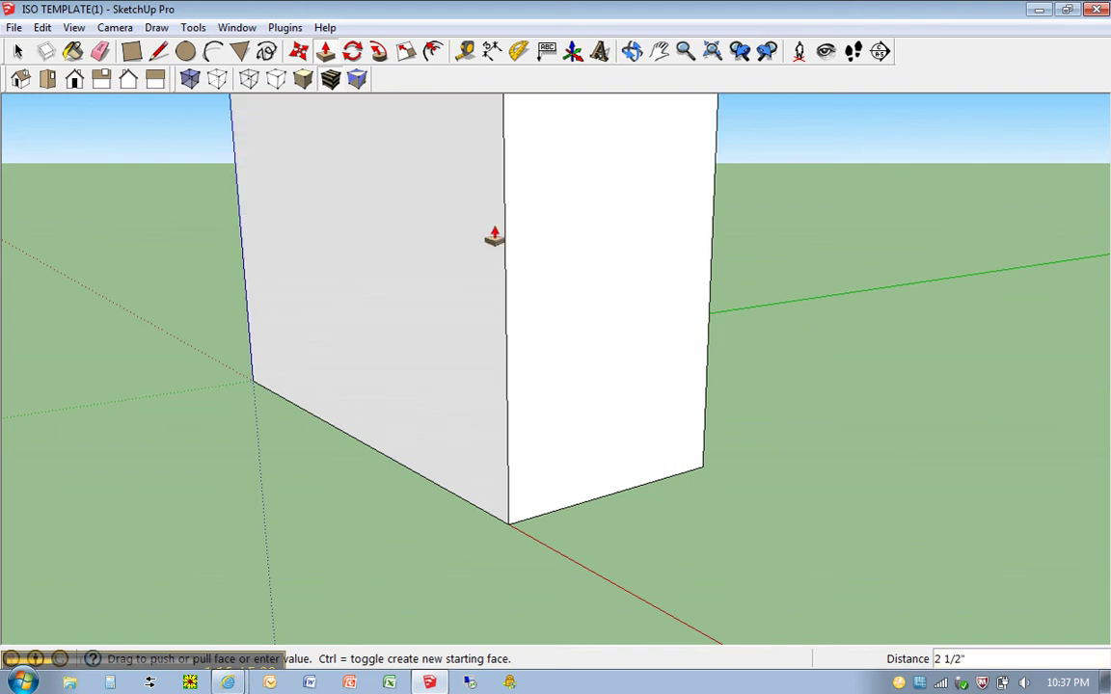
scroll(494, 237, "down", 3)
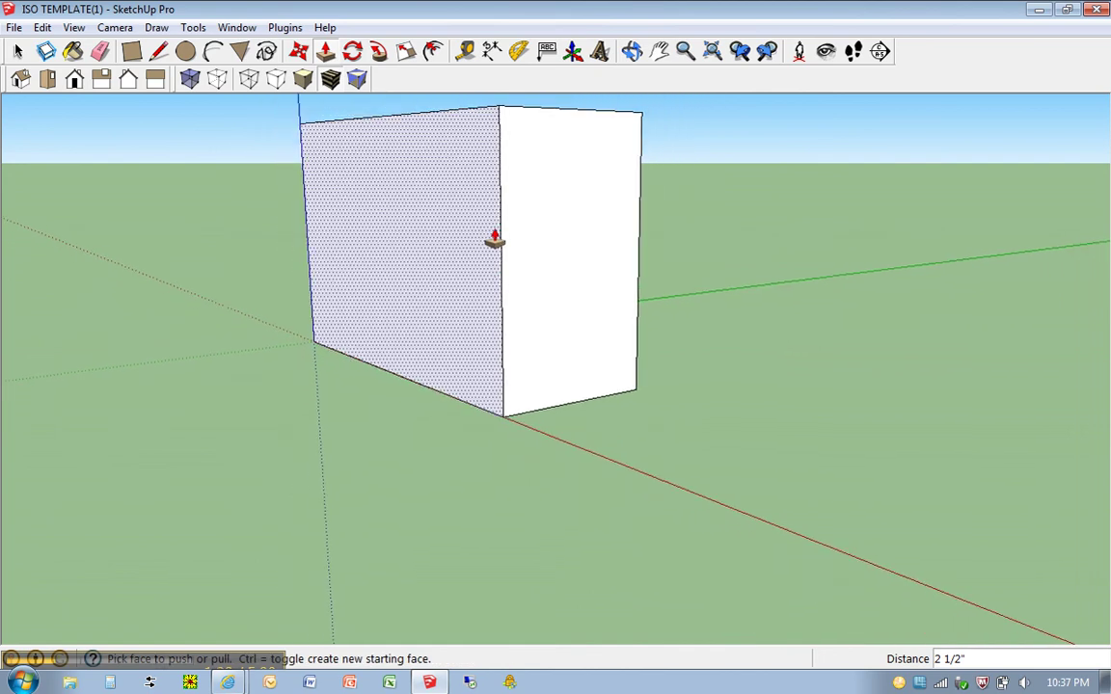
key("h")
left_click_drag(378, 195, 443, 291)
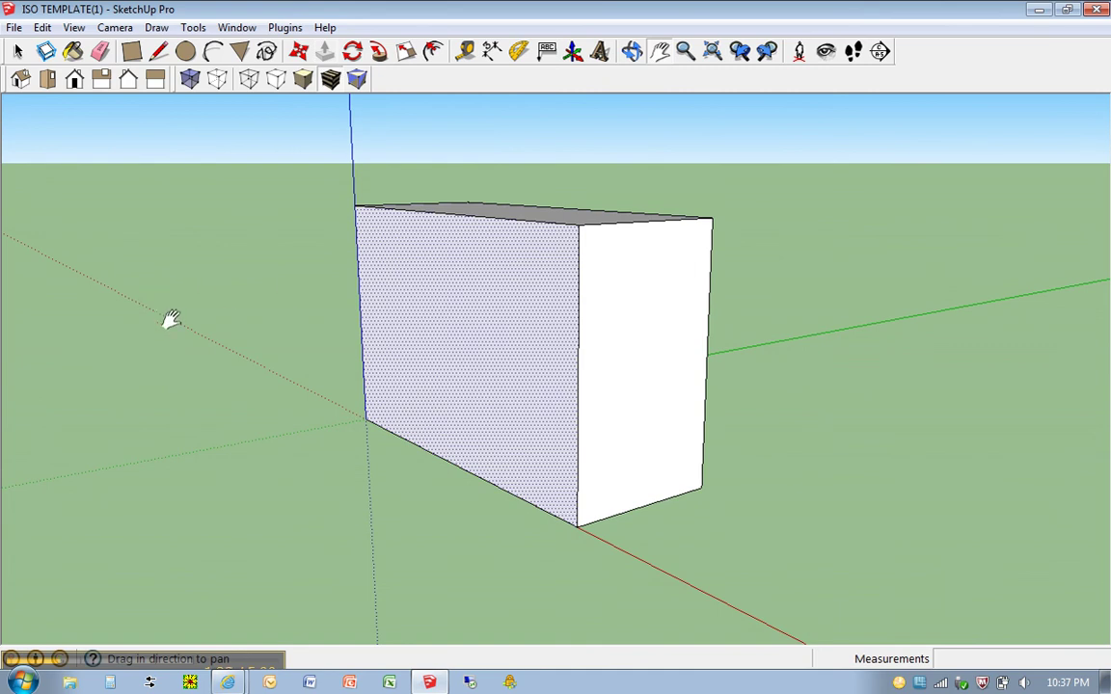
Step: Minimize SketchUp to recheck the ISOLINE2 reference drawing
left_click(430, 681)
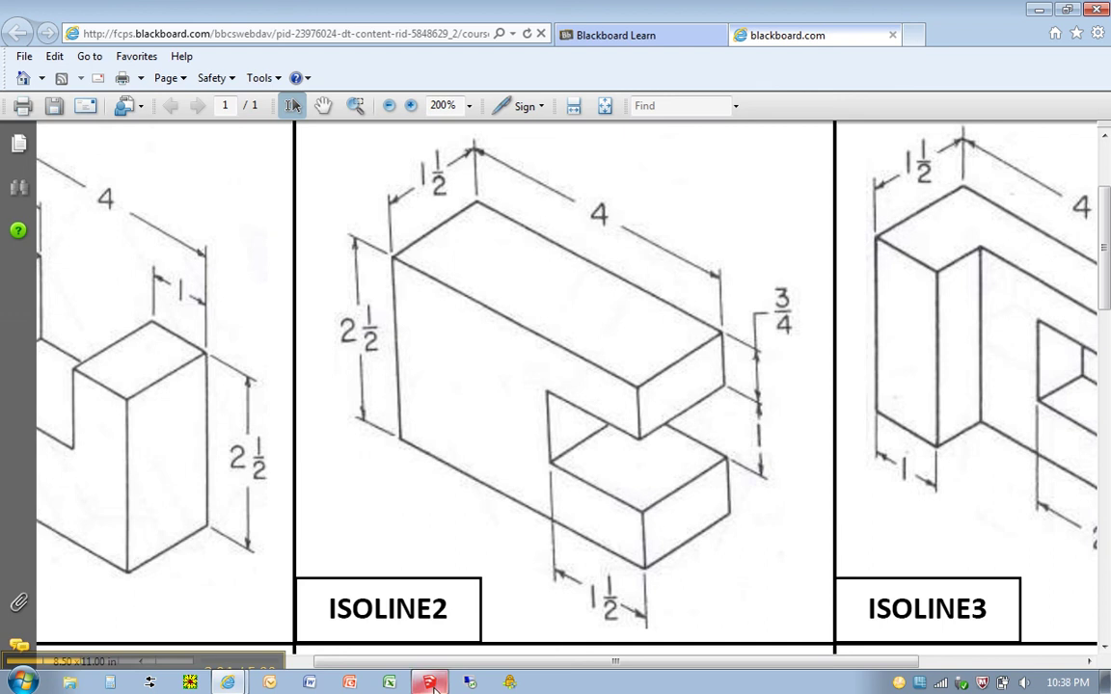
Step: With the tape measure, place a guide point 3/4 below the box's top front corner
mouse_move(433, 686)
left_click(424, 647)
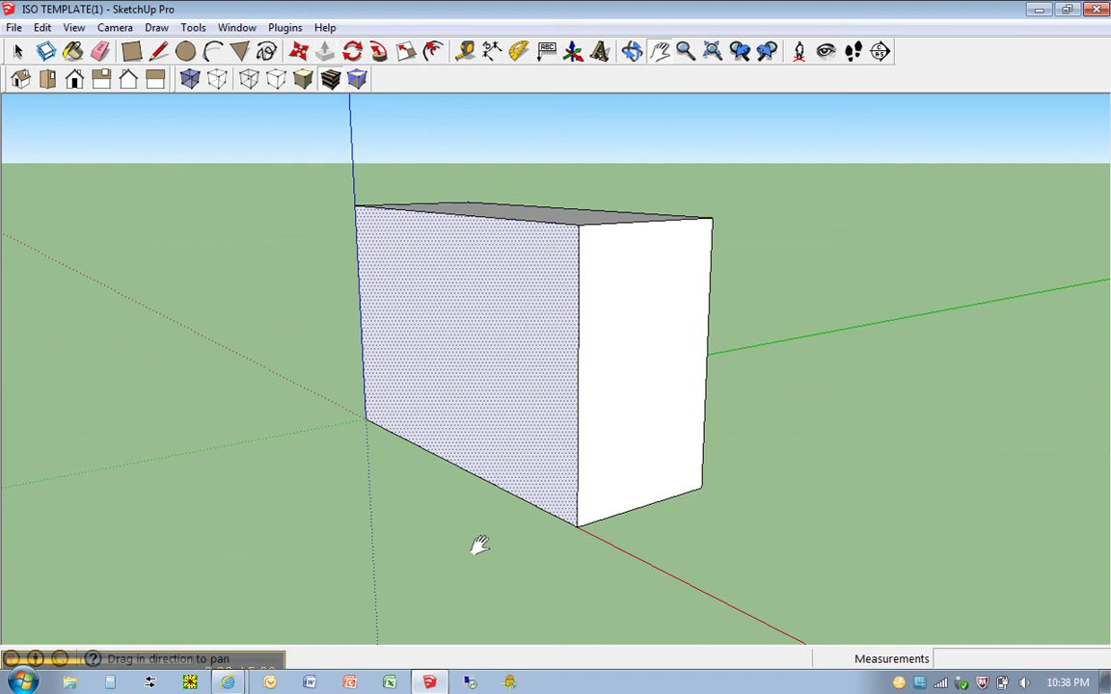
key("t")
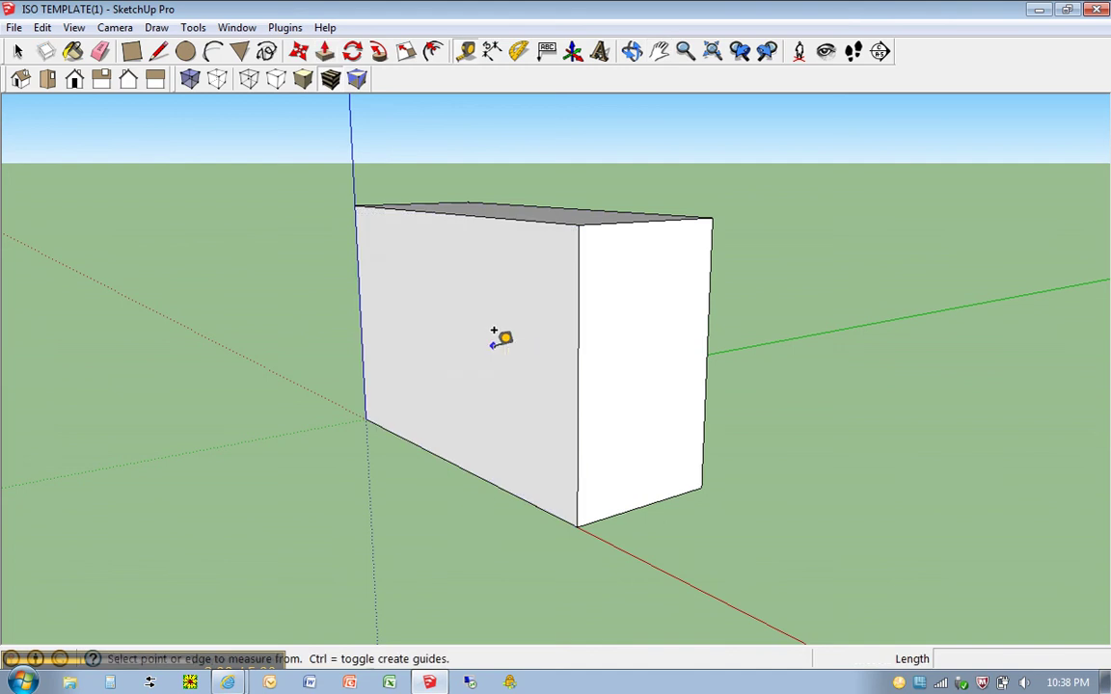
left_click(581, 208)
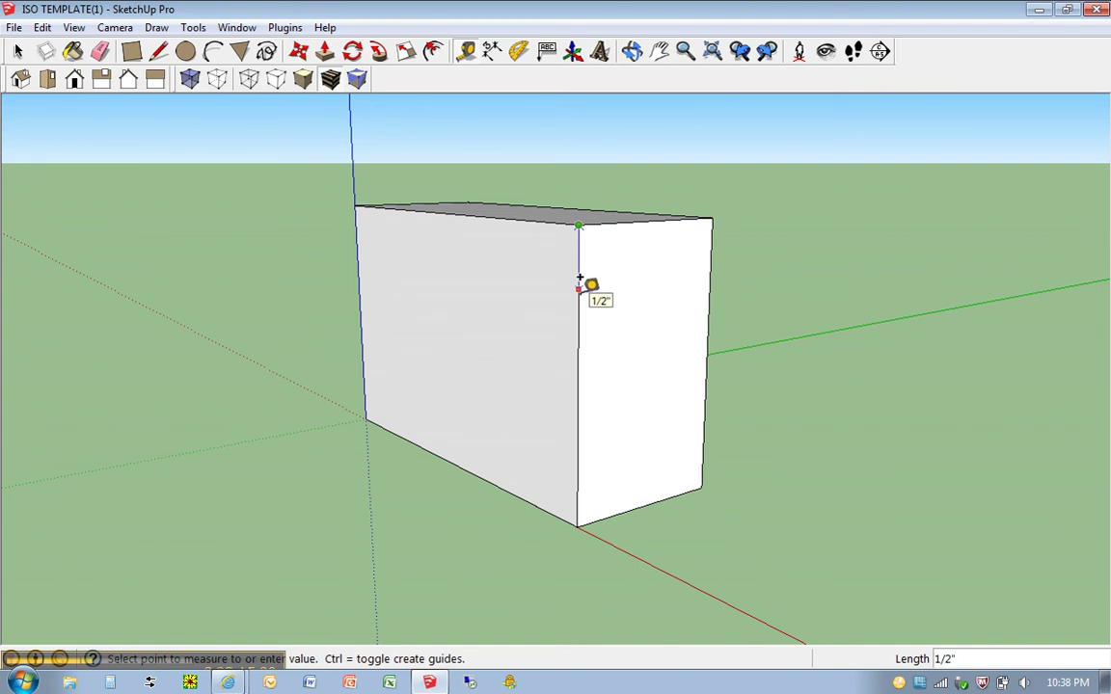
type(".75")
key("BackSpace")
key("BackSpace")
type("3/4")
key("Return")
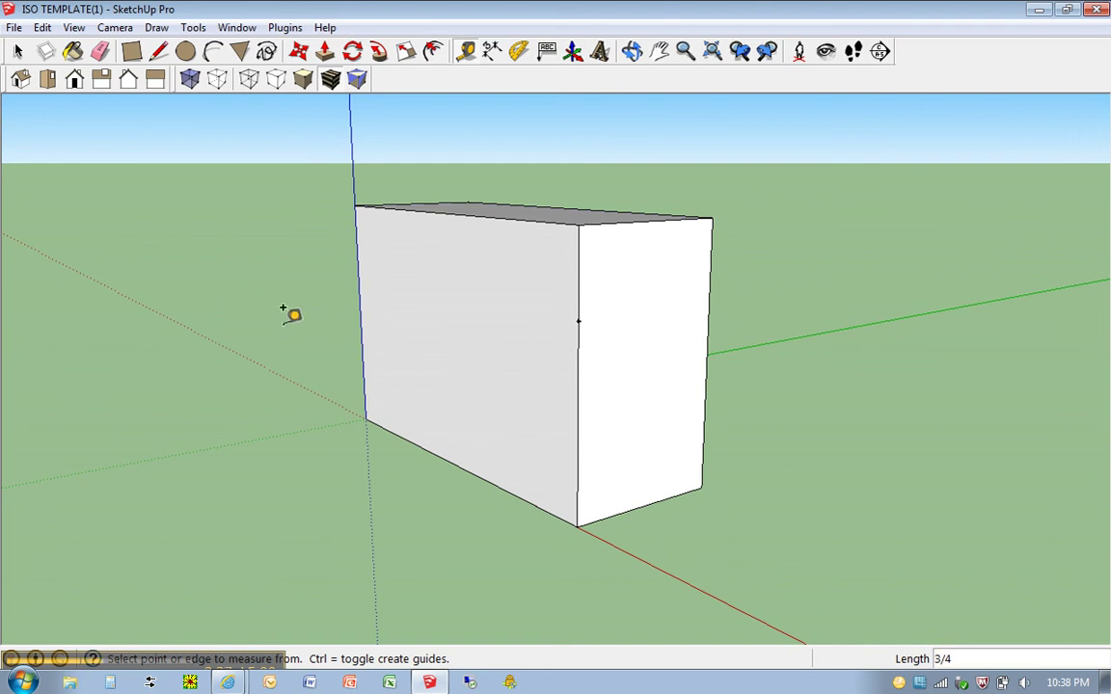
Step: Draw a closed 1.5 by 1 notch outline on the long face from the guide point
key("l")
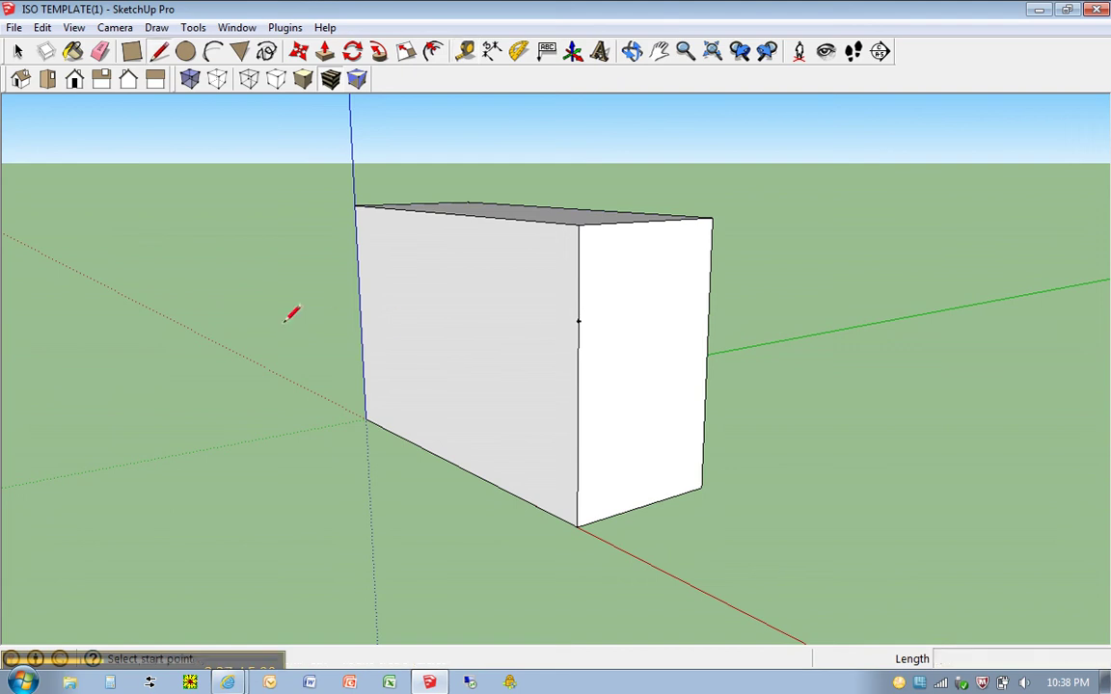
left_click(578, 320)
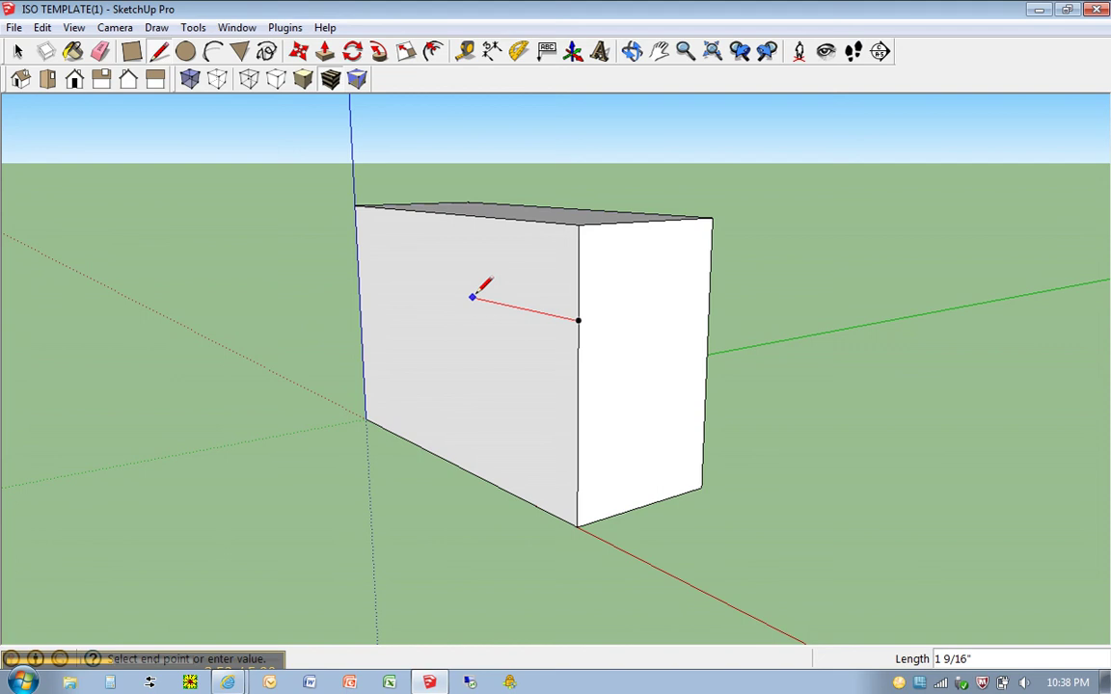
type("1.5")
key("Return")
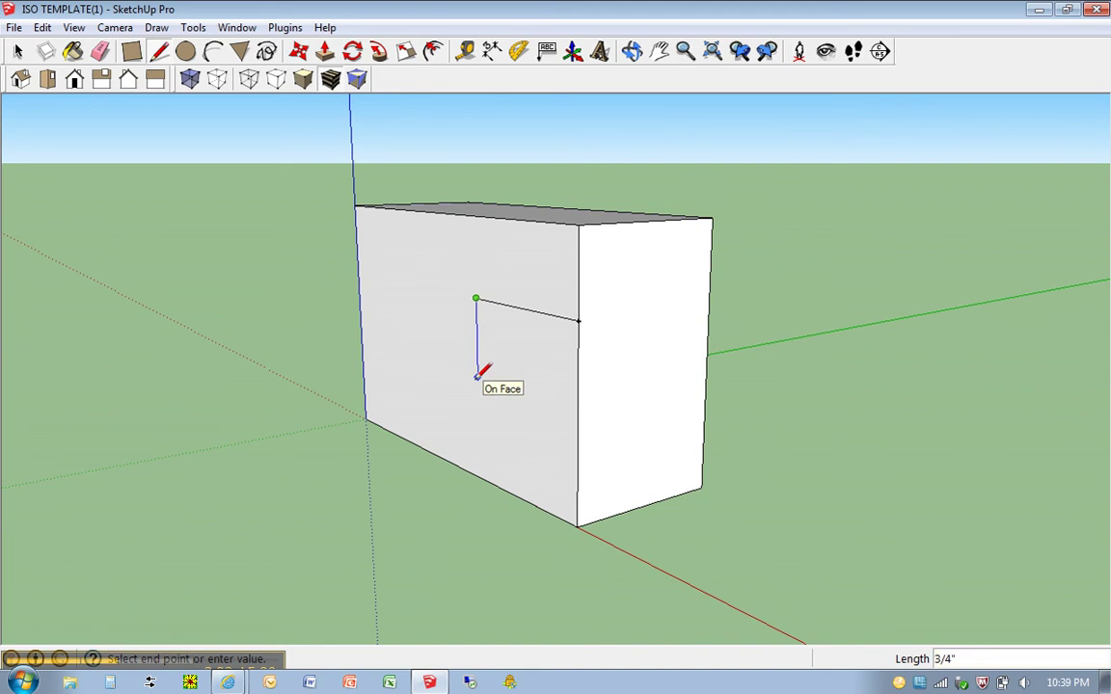
type("1")
key("Return")
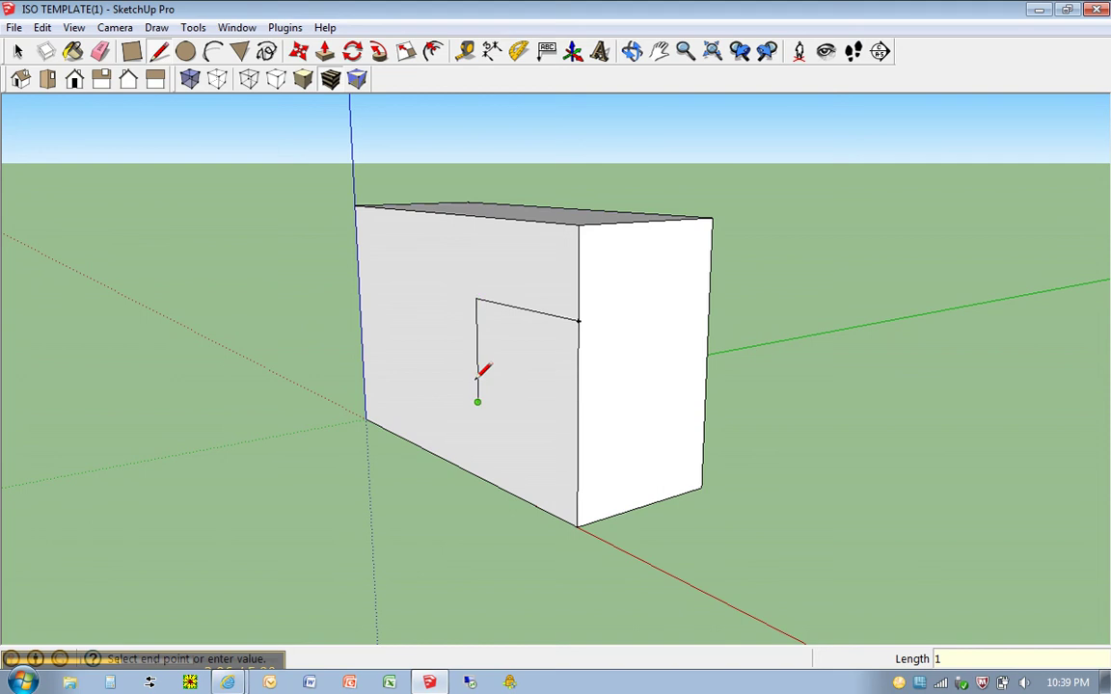
left_click(579, 441)
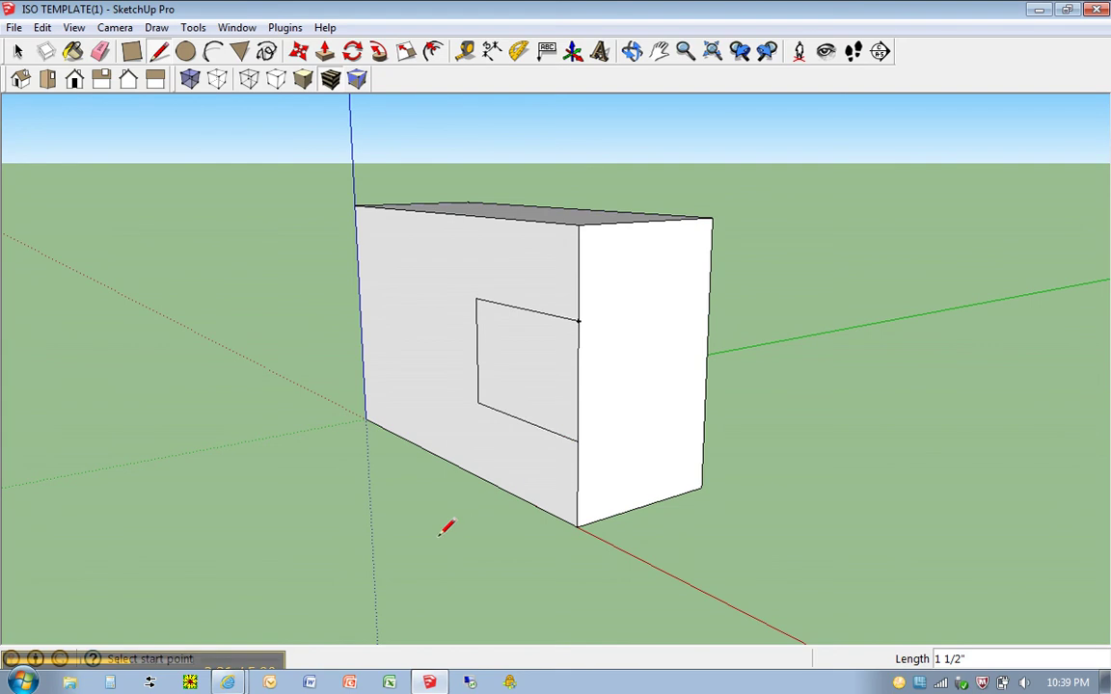
Step: Push the notch face 1.5 through the block, then orbit to view the C-shape
key("p")
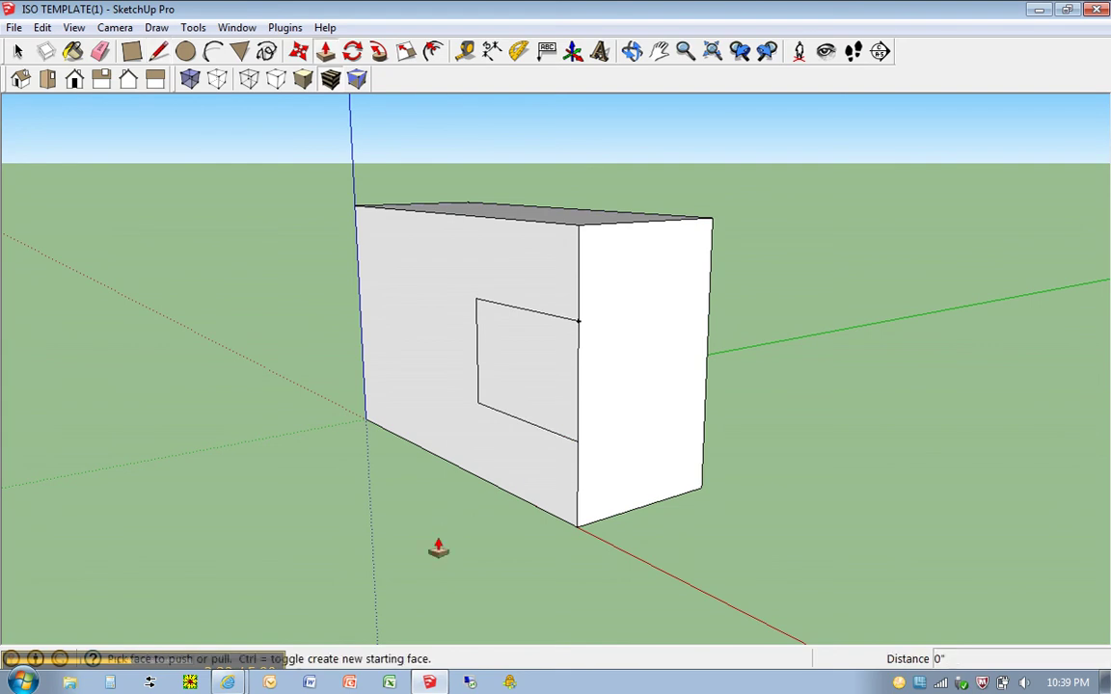
left_click(526, 366)
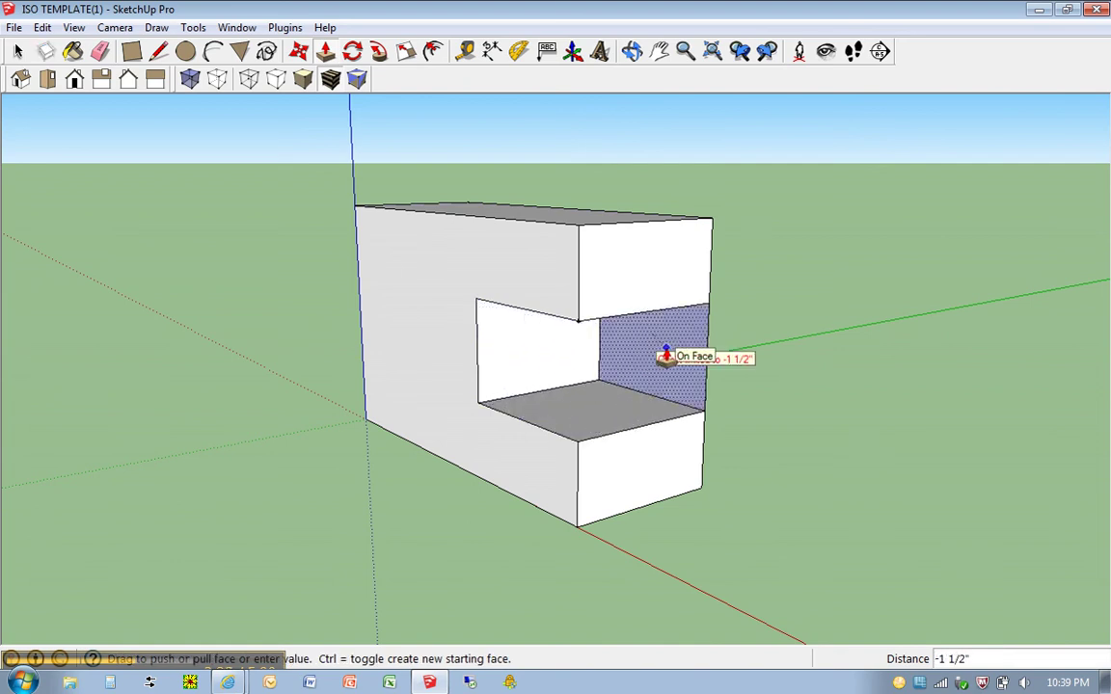
left_click(664, 359)
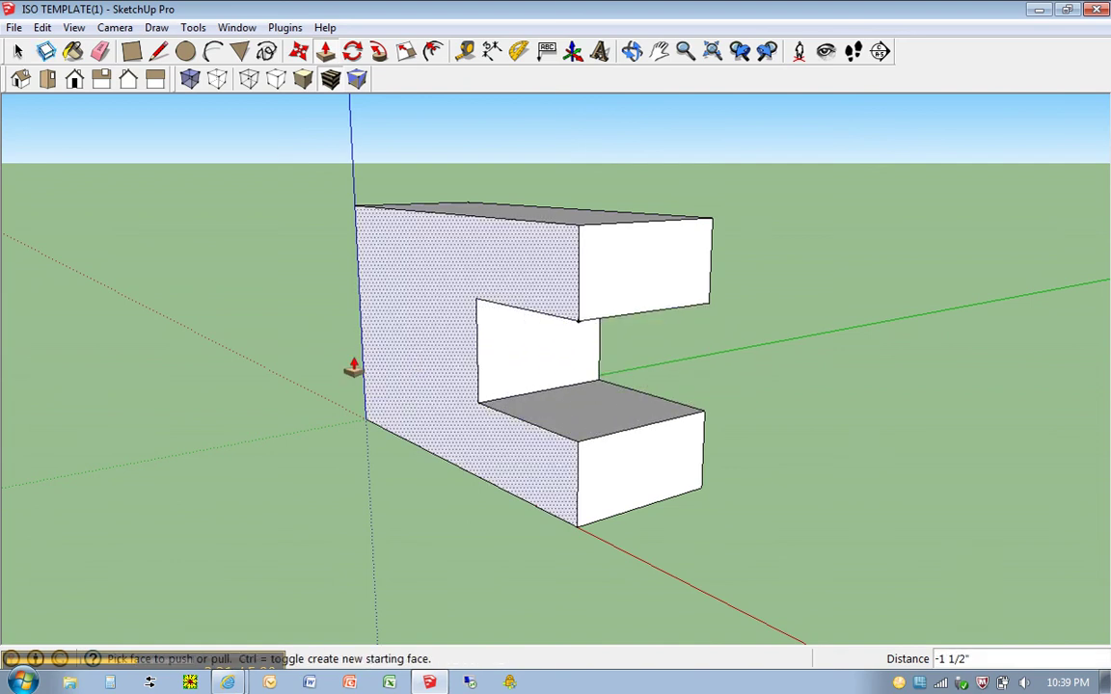
middle_click_drag(297, 366, 392, 416)
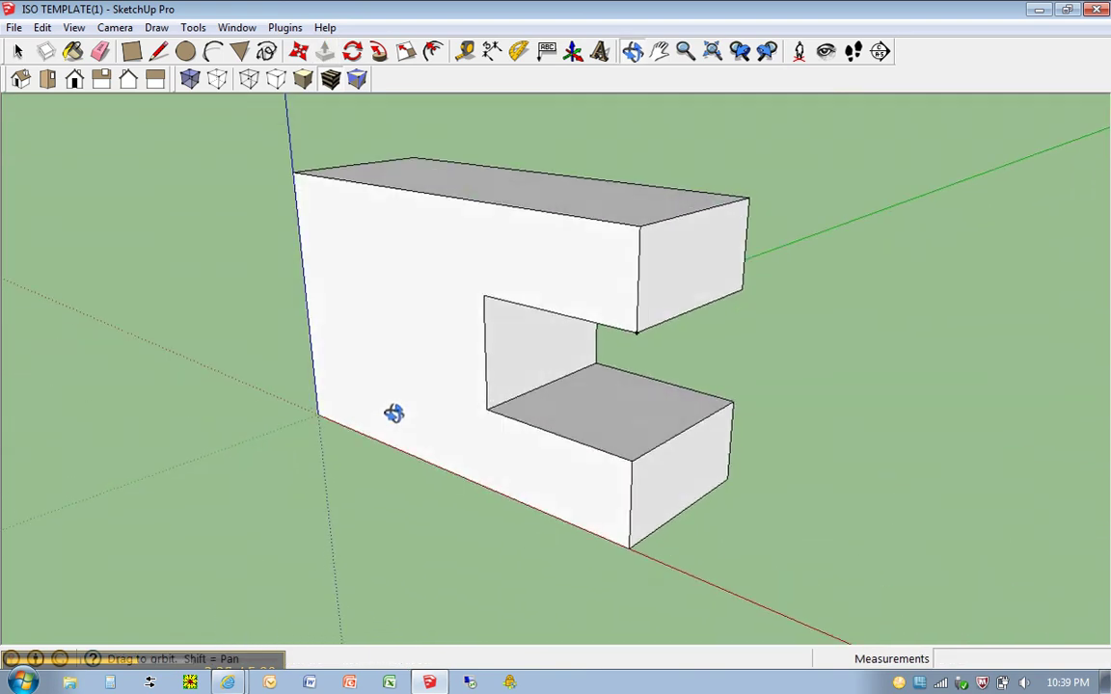